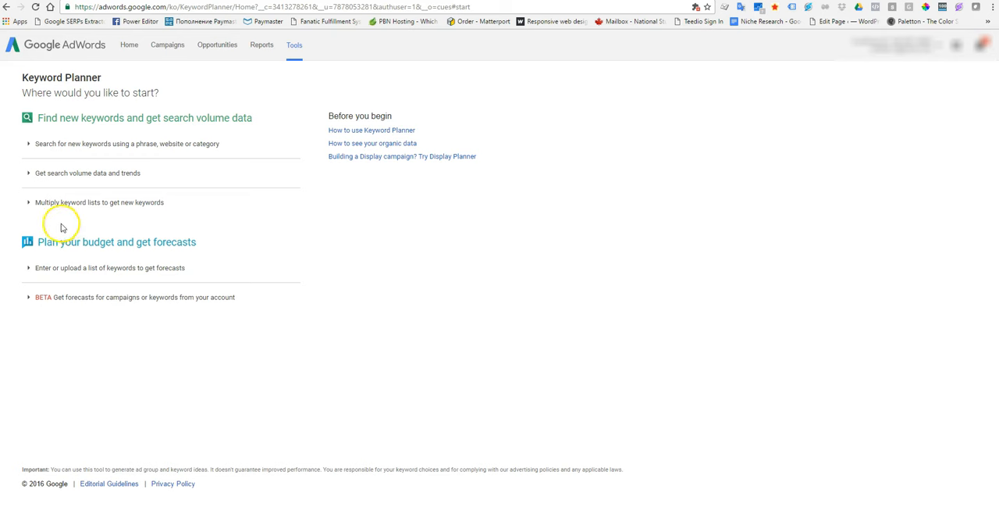
Open the keyword search by phrase, website or category and enter "moving company edmonton" as the product or service
left_click(175, 145)
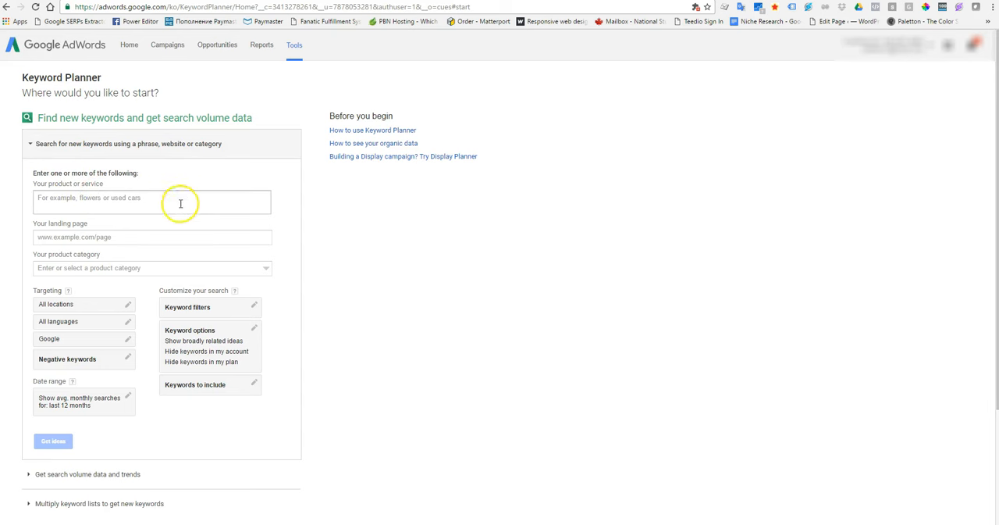
scroll(164, 175, "down", 1)
scroll(125, 195, "up", 1)
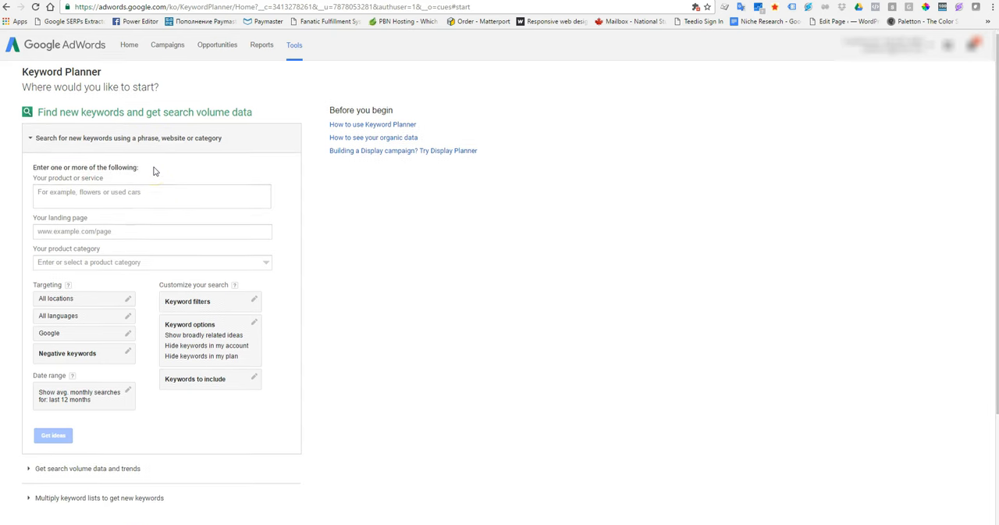
left_click(88, 197)
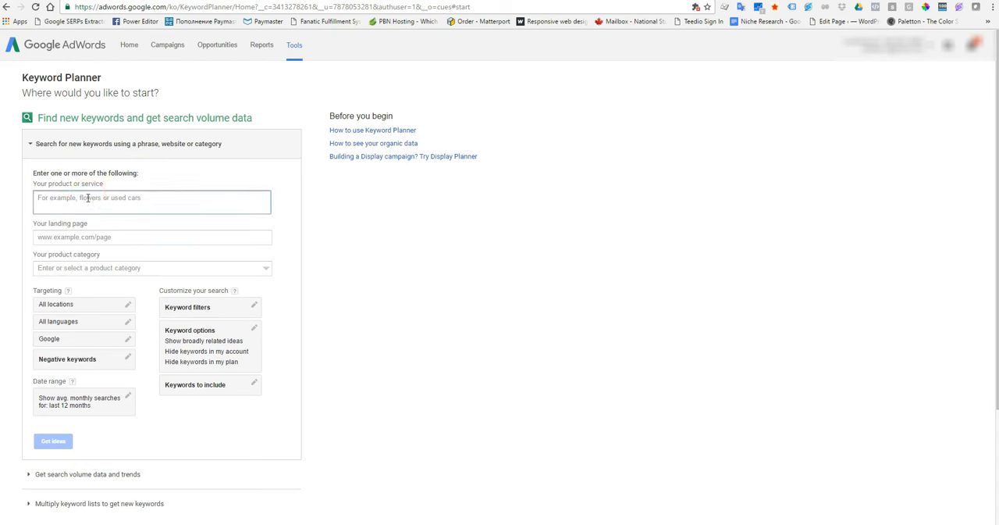
type("moving company edmonton")
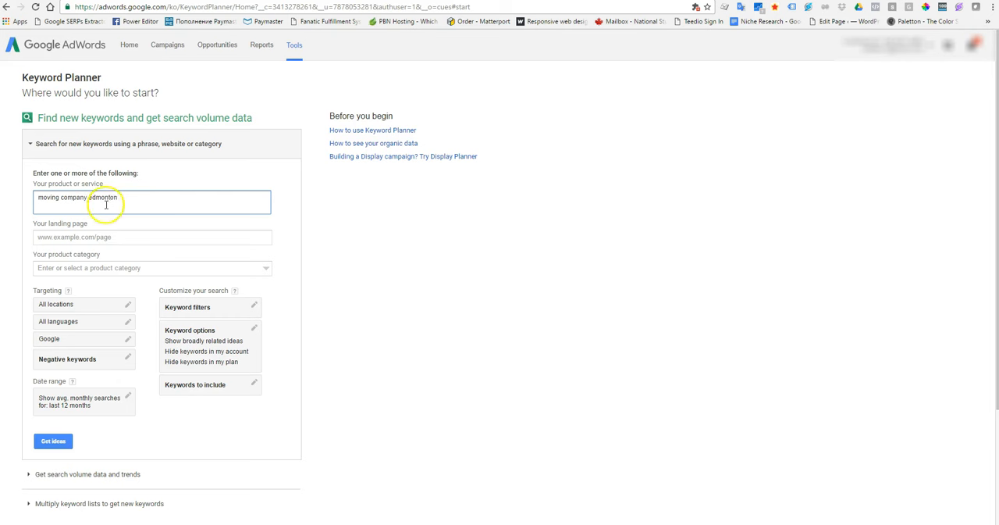
Limit the search to keywords containing "moving", get the keyword ideas and look through the results
left_click(201, 387)
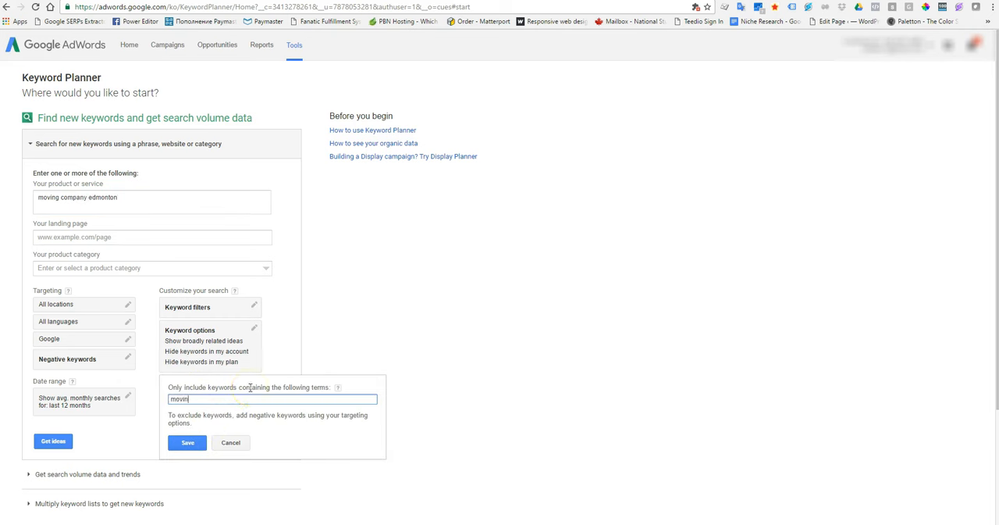
left_click(188, 442)
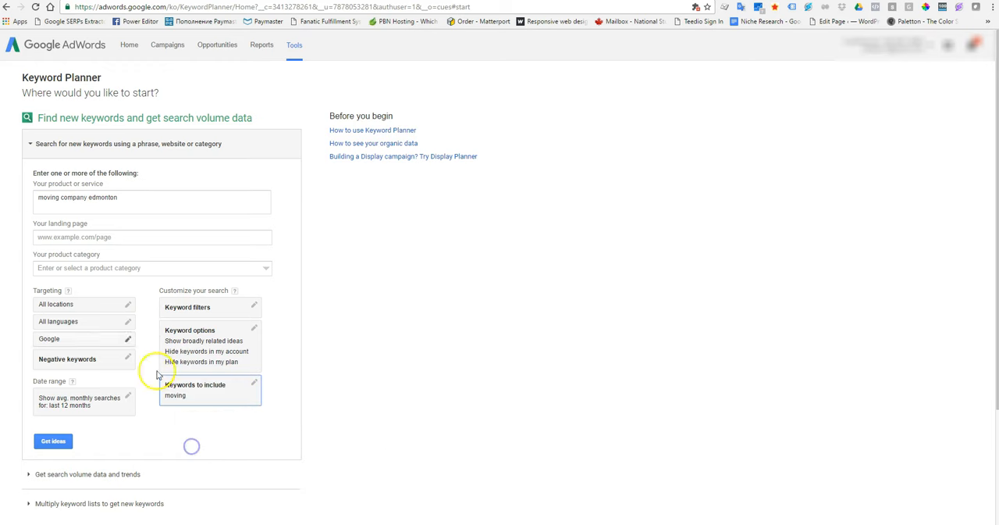
left_click(54, 441)
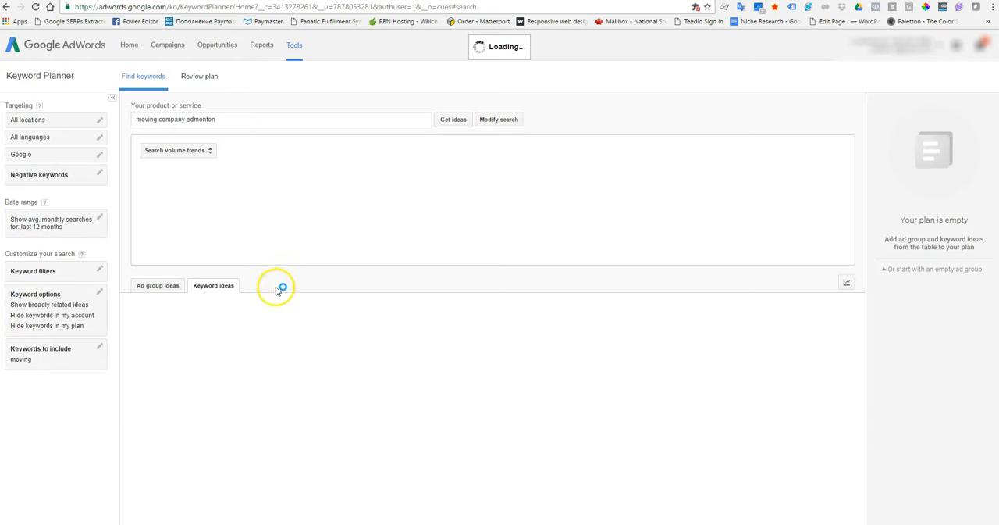
scroll(321, 327, "down", 3)
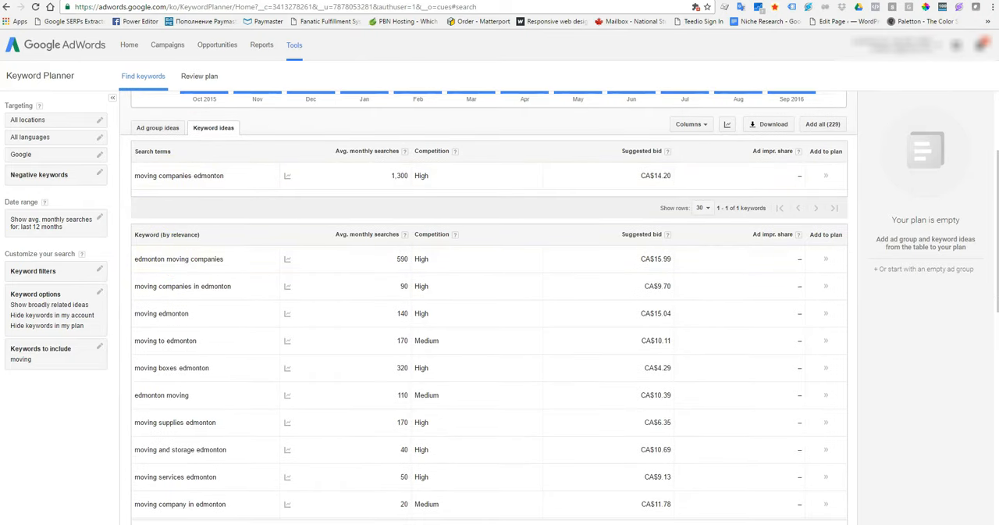
scroll(286, 377, "up", 1)
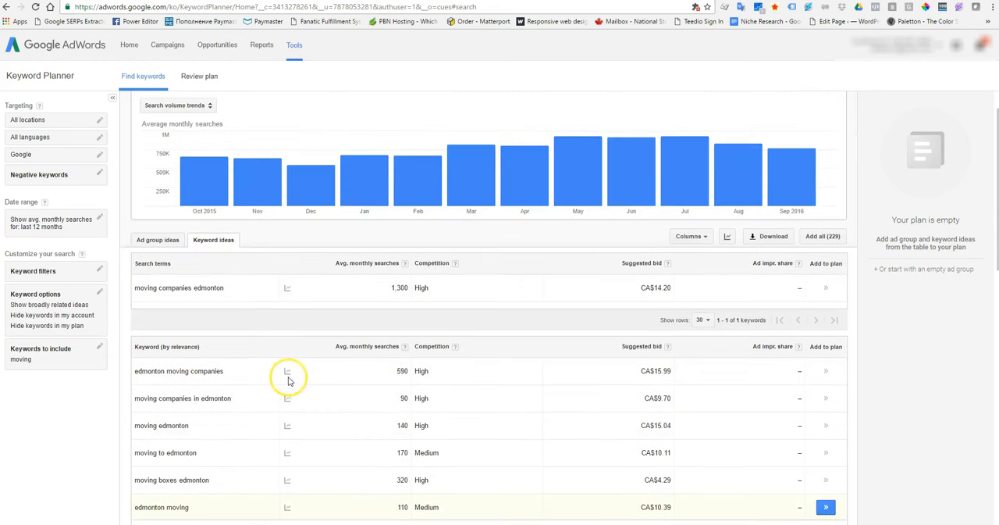
scroll(286, 377, "up", 2)
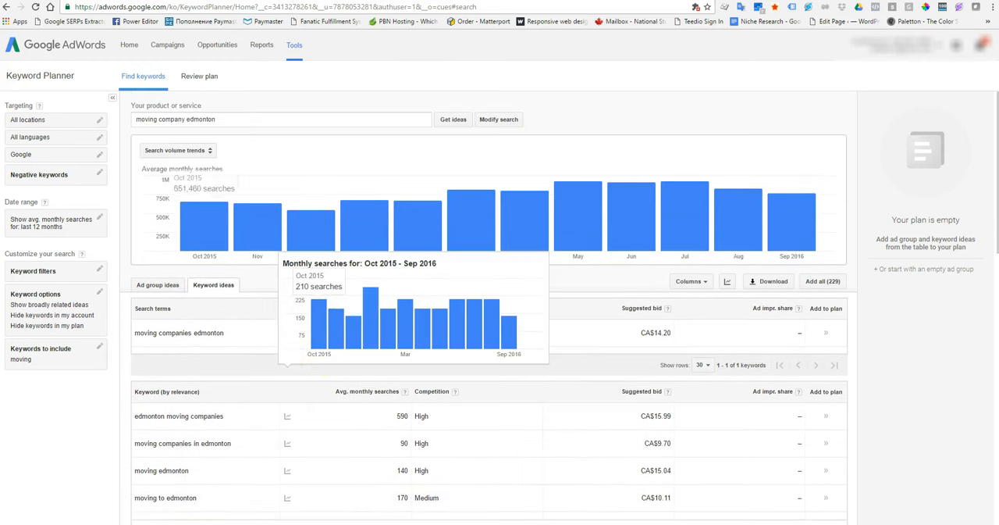
Switch to Notepad and copy the whole list of Edmonton moving keywords, then minimize it
key("alt+Tab")
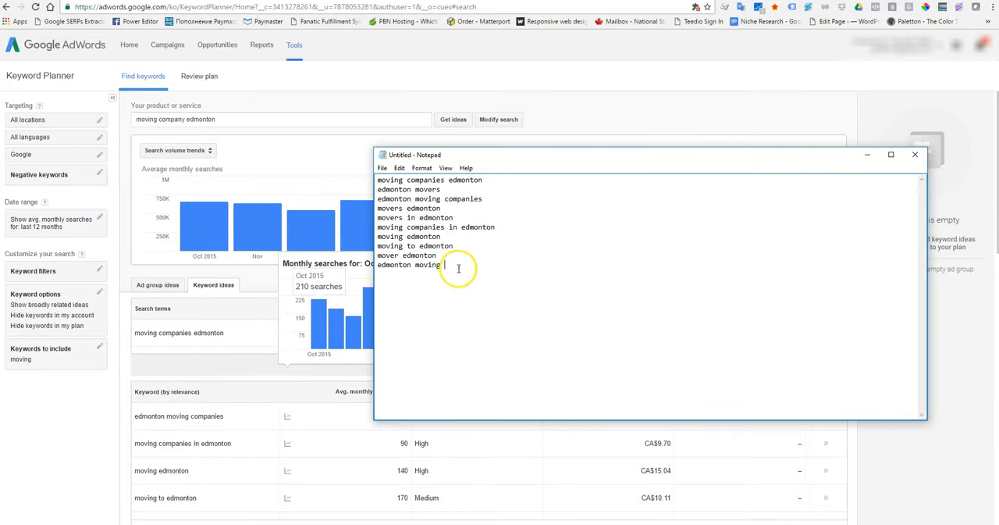
left_click_drag(457, 265, 367, 181)
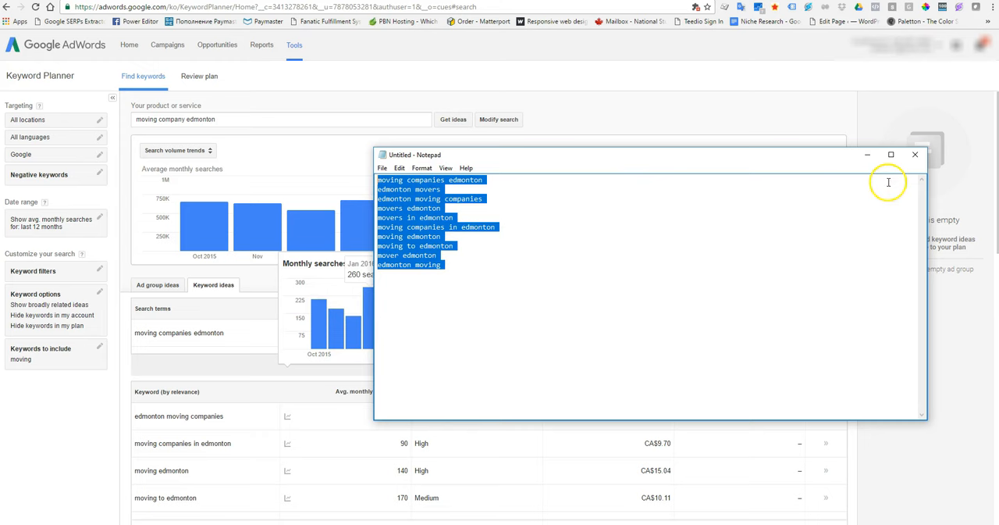
left_click(867, 154)
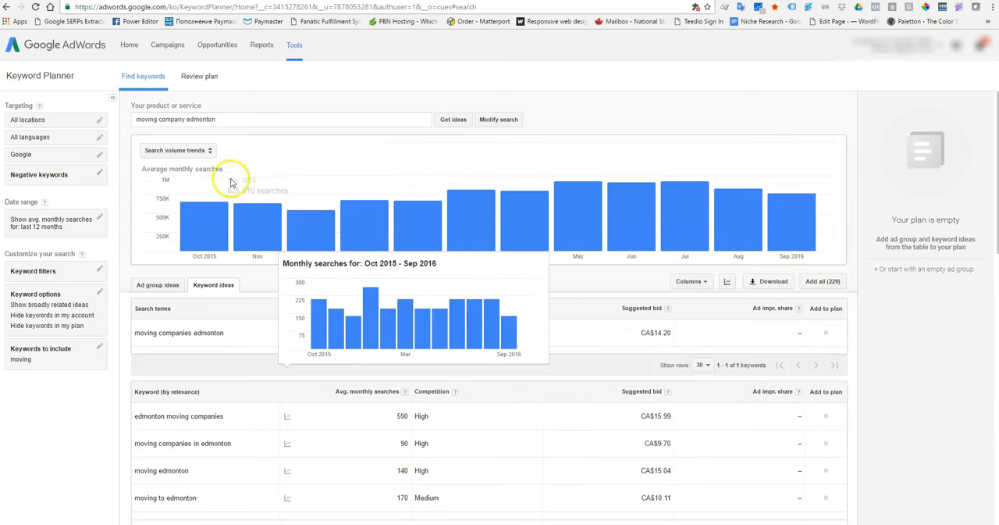
Replace the product or service phrase with the copied keyword list and get keyword ideas for it
triple_click(284, 123)
type("moving companies edmonton ,edmonton movers ,edmonton moving companies ,movers edmonton ,movers in edmonton ,moving companies in edmonton ,moving edmonton ,moving to edmonton ,mover edmonton ,edmonton moving")
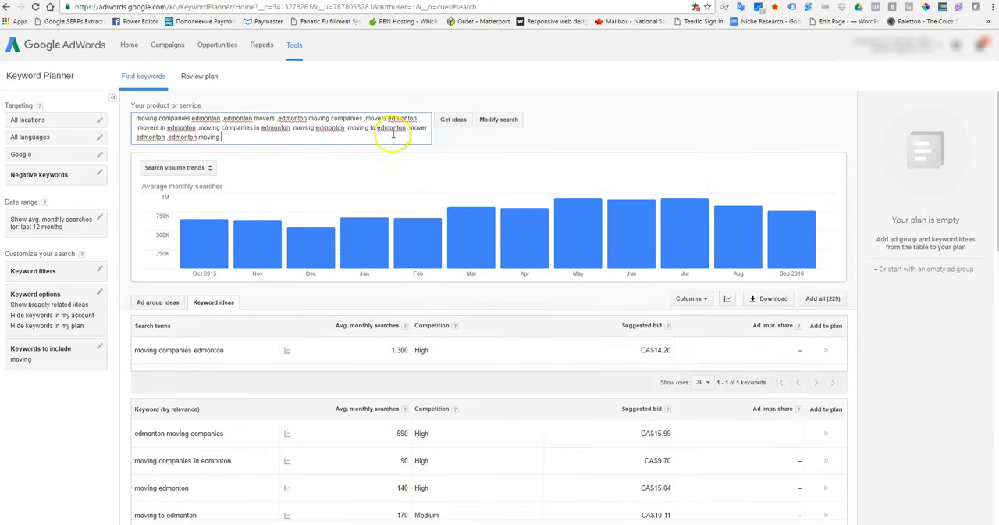
left_click(455, 121)
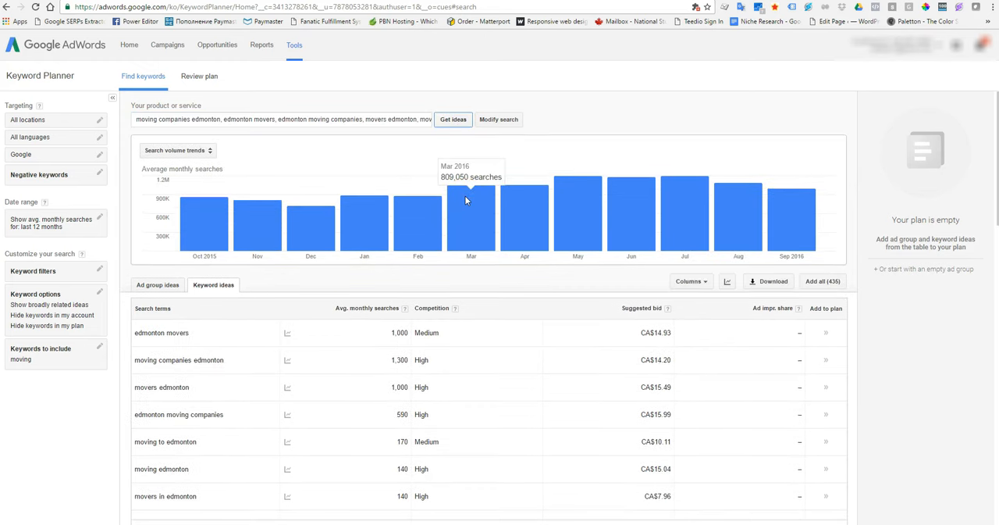
scroll(446, 384, "down", 3)
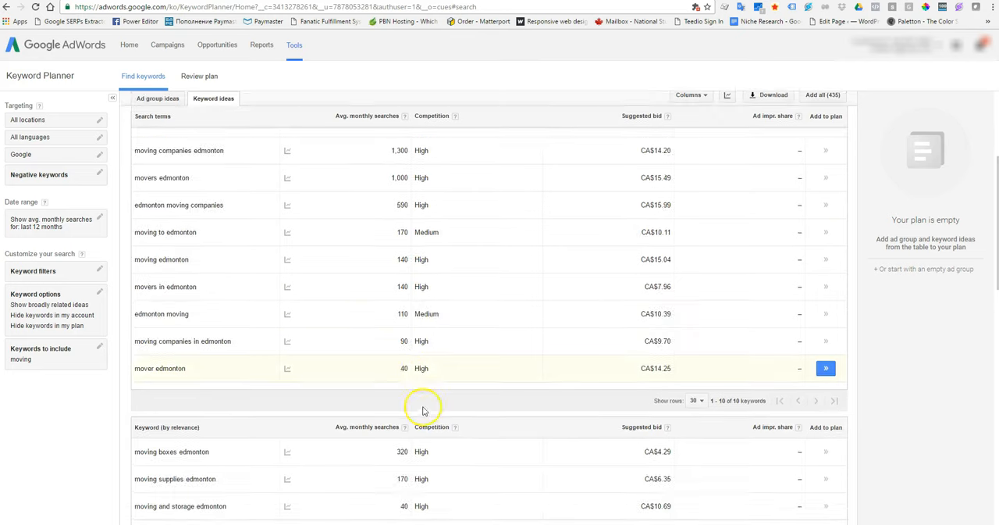
scroll(472, 398, "up", 1)
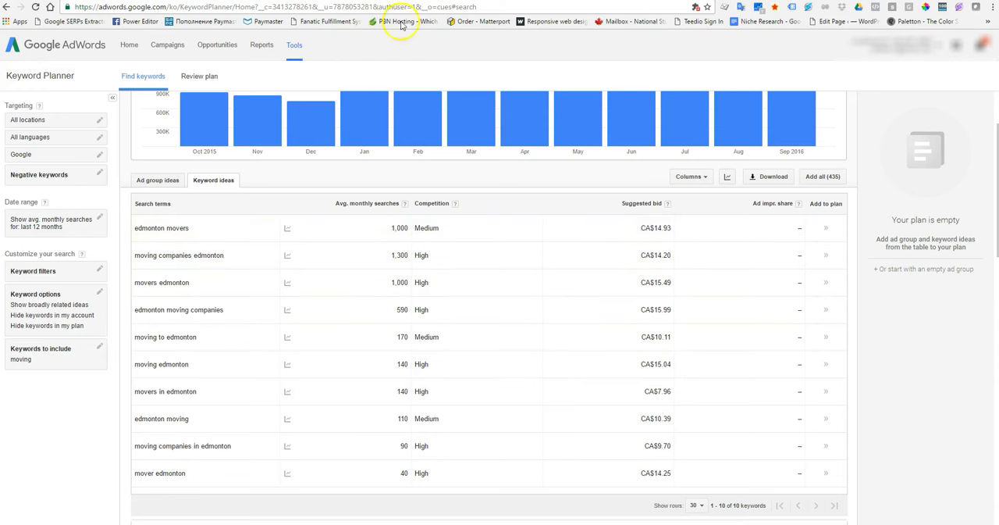
Return to the Keyword Planner start page and get budget forecasts for the copied Edmonton moving keyword list
left_click(295, 47)
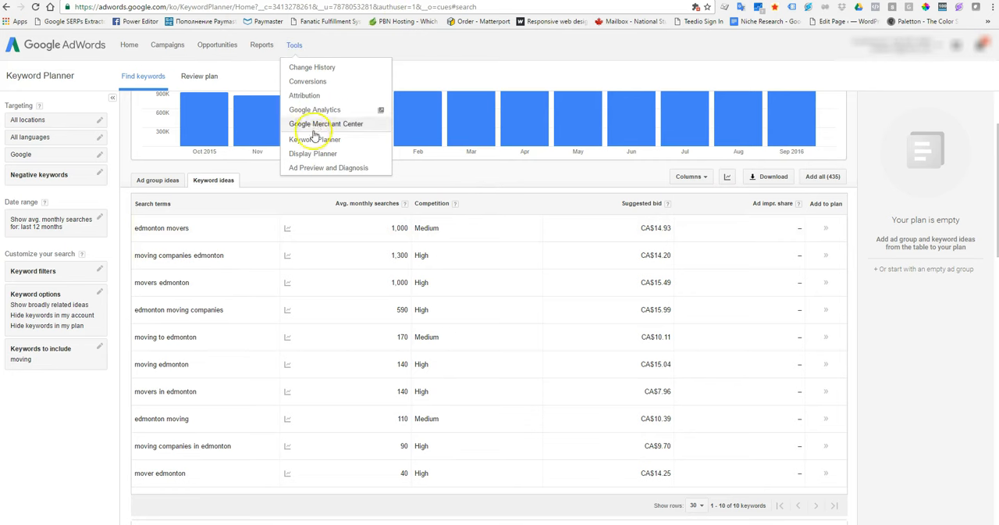
left_click(317, 142)
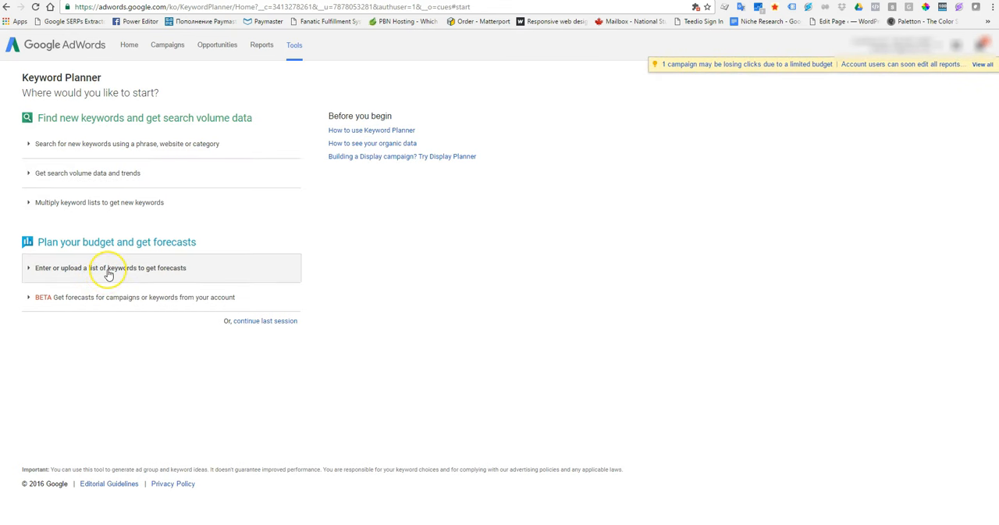
left_click(109, 270)
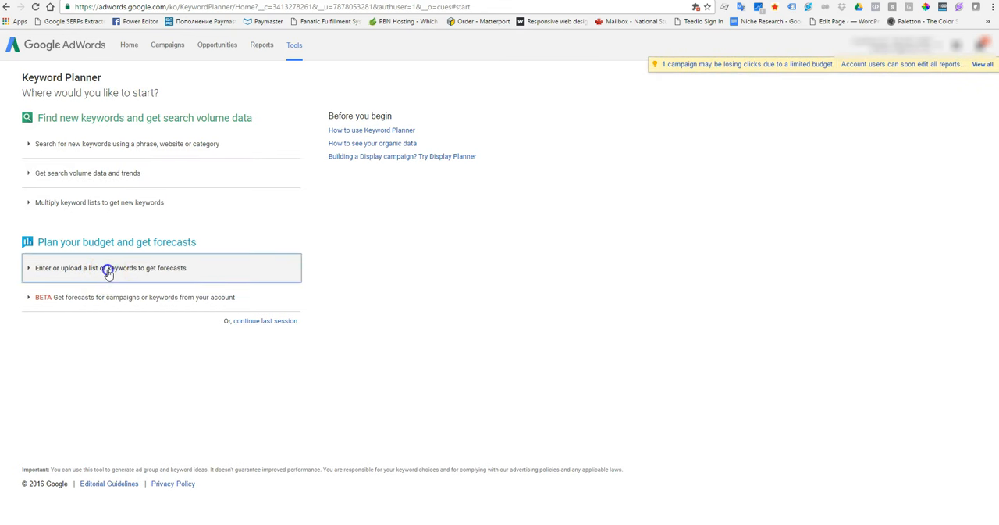
left_click(101, 182)
type("edmonton moving companies movers edmonton movers in edmonton moving companies in edmonton moving edmonton moving to edmonton mover edmonton edmonton moving")
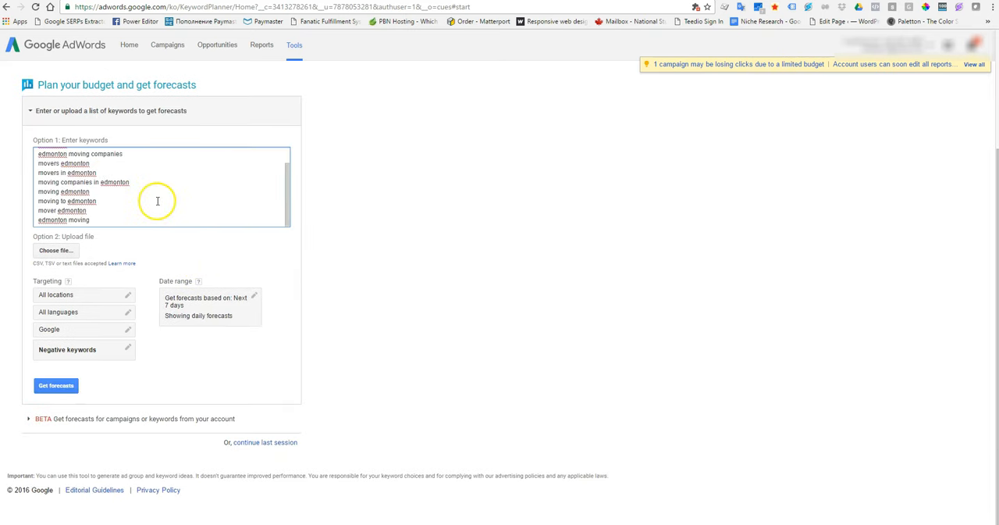
left_click(56, 386)
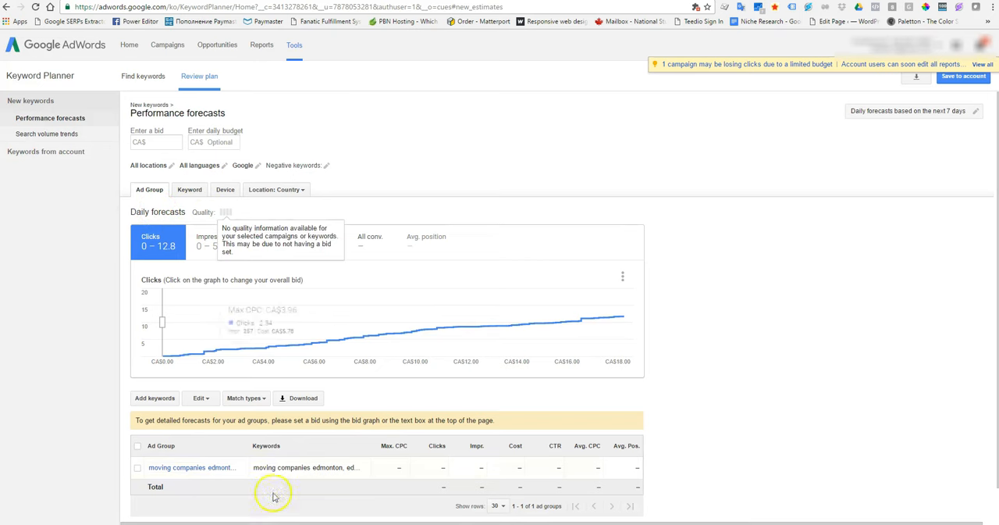
Set the bid for the performance forecasts to CA$100
scroll(227, 475, "down", 1)
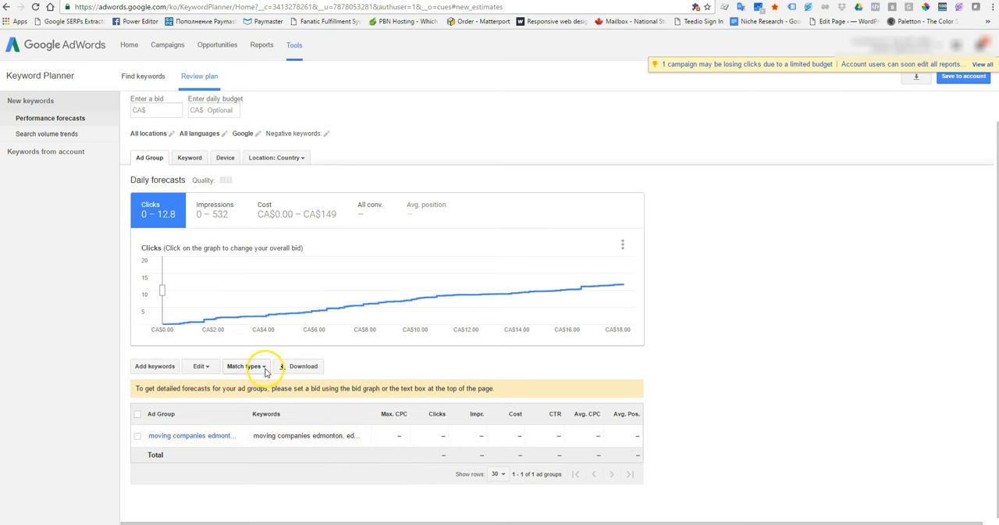
scroll(264, 371, "up", 1)
left_click(164, 142)
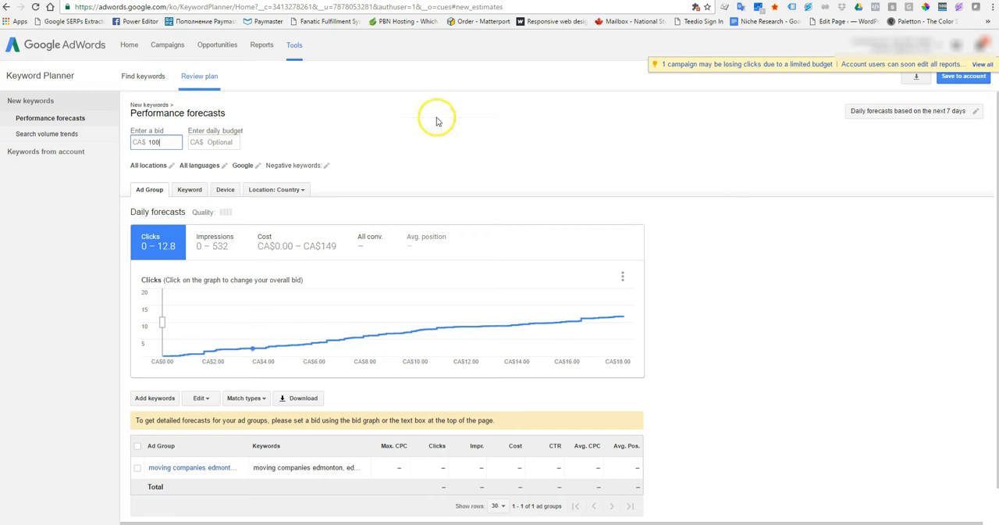
left_click(478, 154)
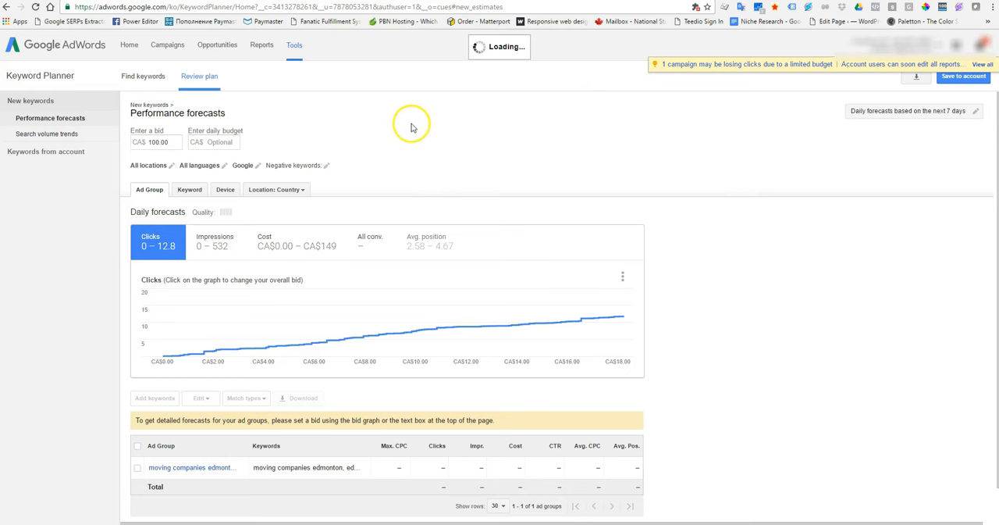
mouse_move(623, 320)
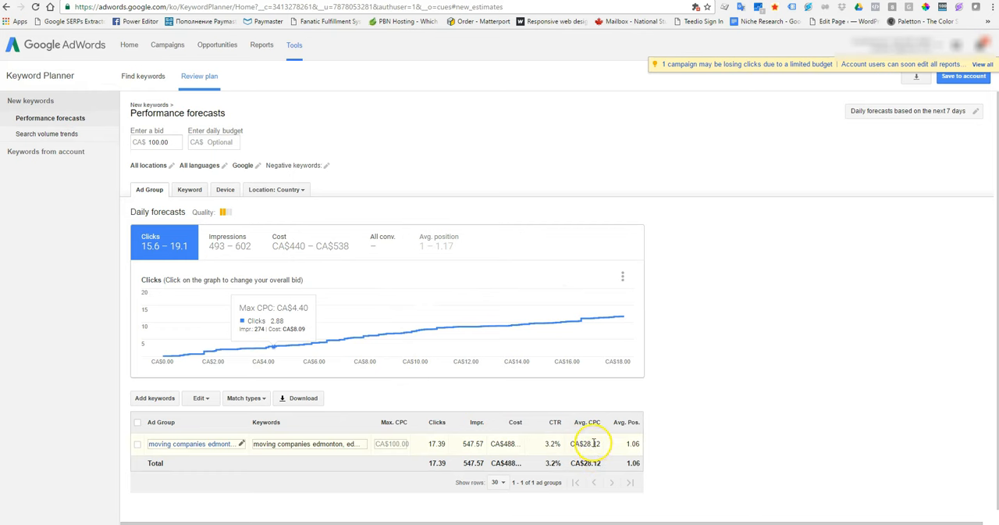
Open the "moving companies edmonton" ad group and check the forecast impressions of its individual keywords
scroll(235, 328, "down", 1)
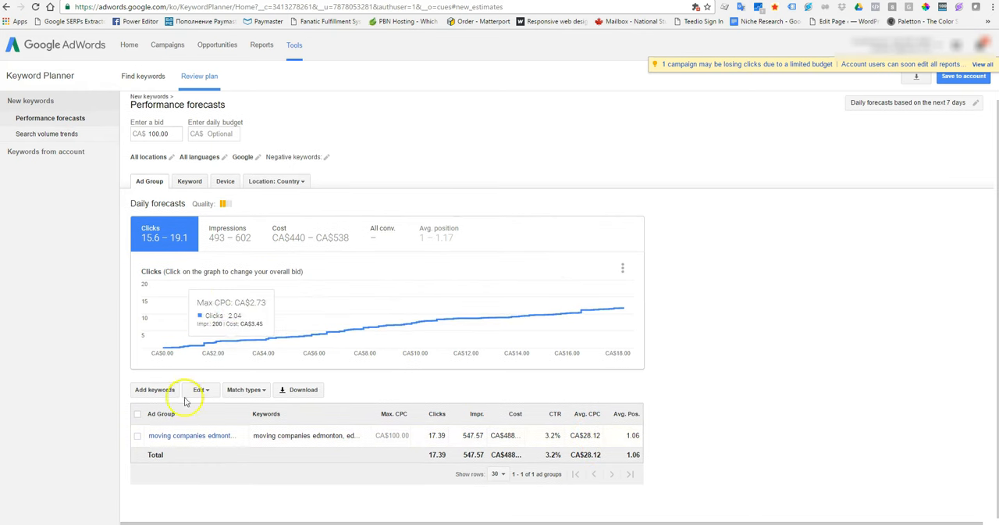
left_click(178, 438)
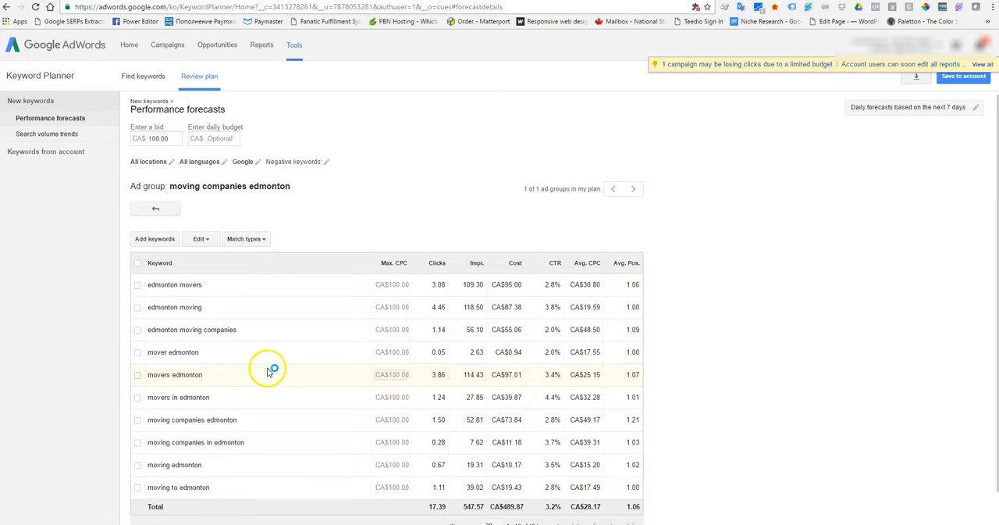
scroll(263, 340, "down", 1)
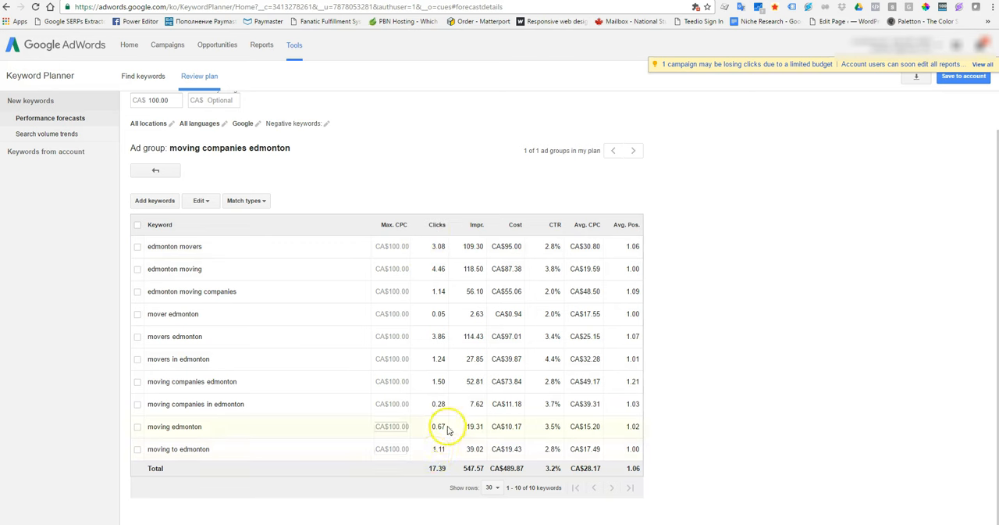
double_click(471, 246)
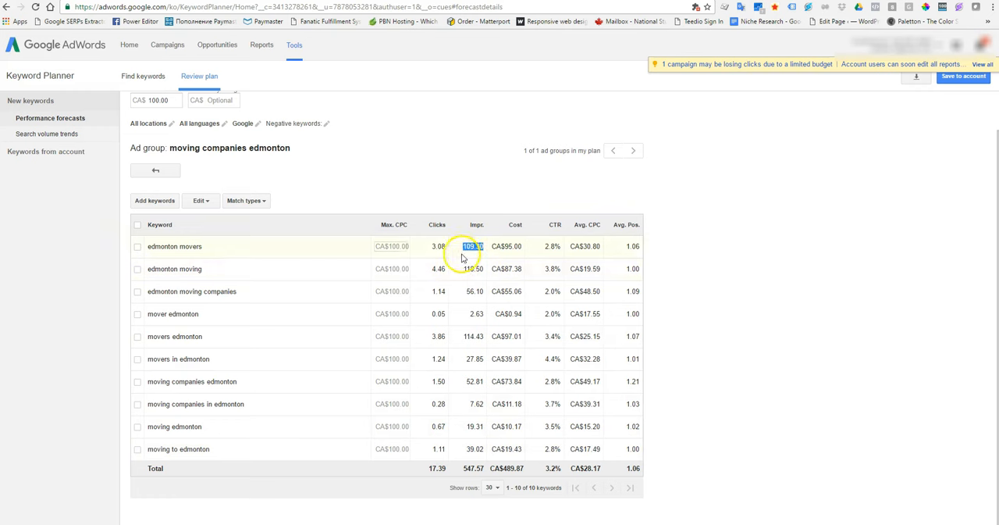
Change the match type of all keywords in the ad group to Phrase match
left_click(250, 204)
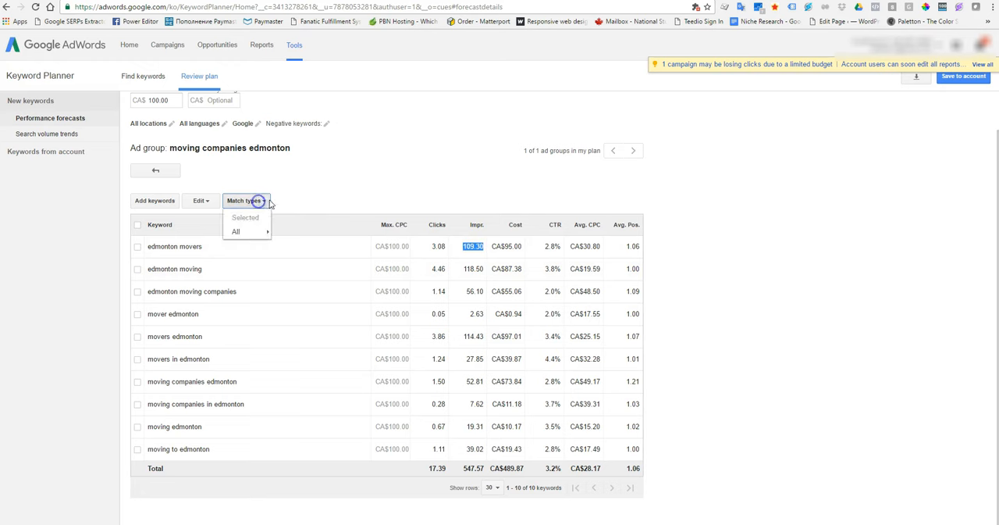
mouse_move(245, 234)
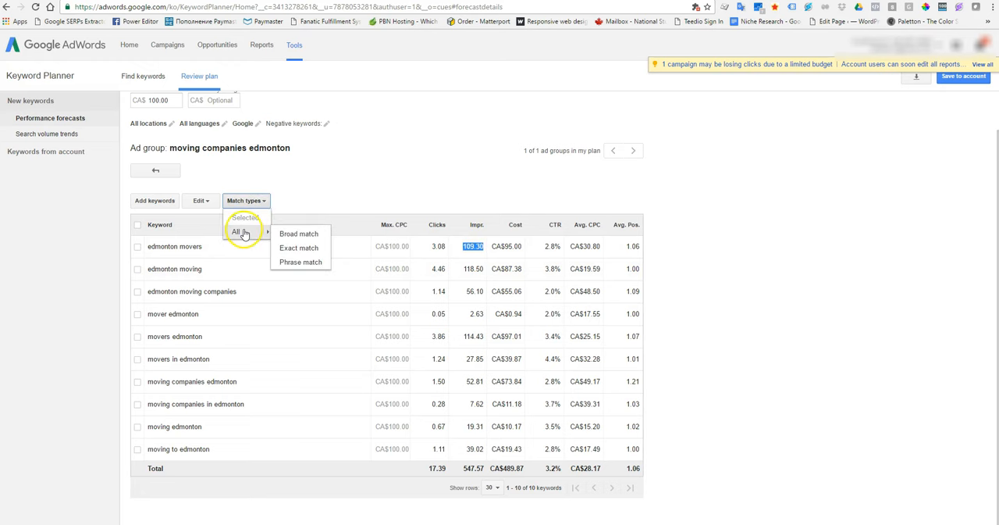
left_click(313, 263)
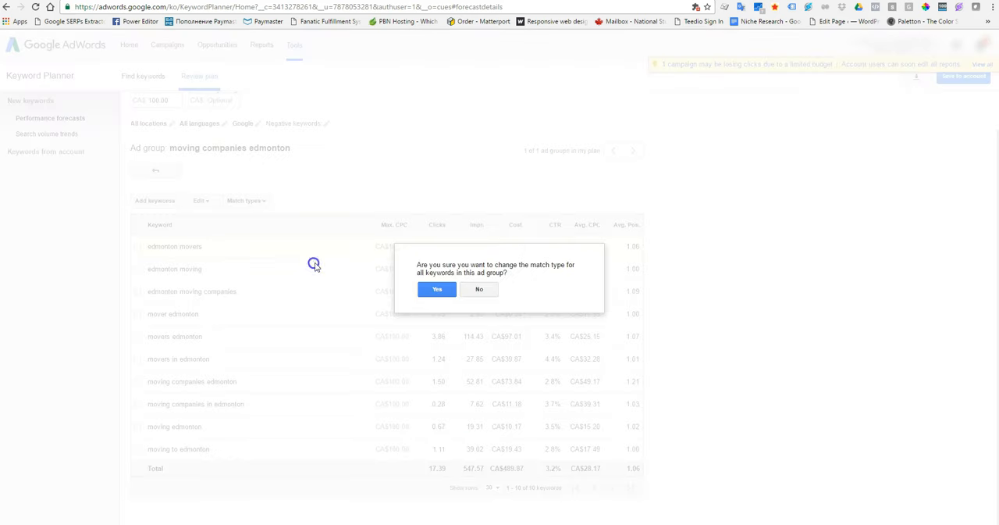
left_click(437, 288)
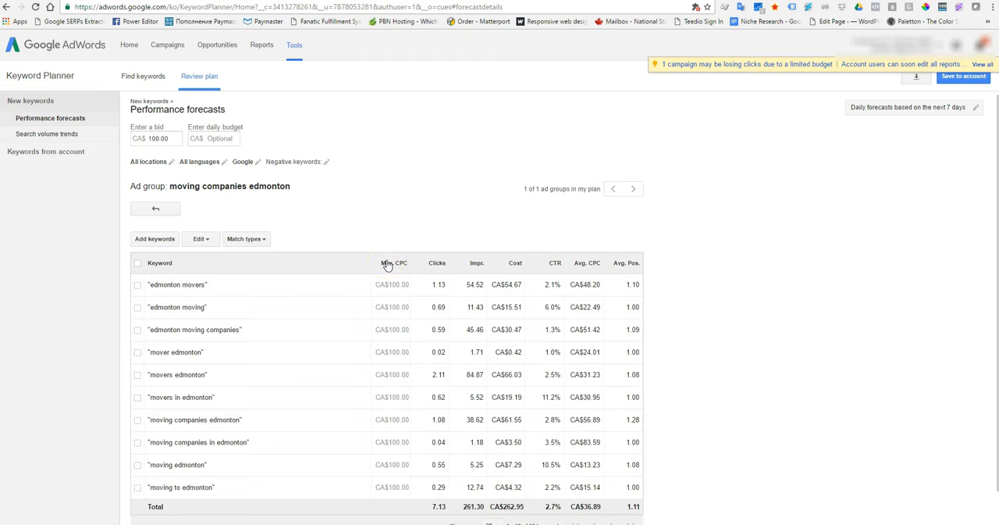
Check the ad group's total impressions and sort its keyword forecasts by impressions in descending order
scroll(348, 289, "down", 1)
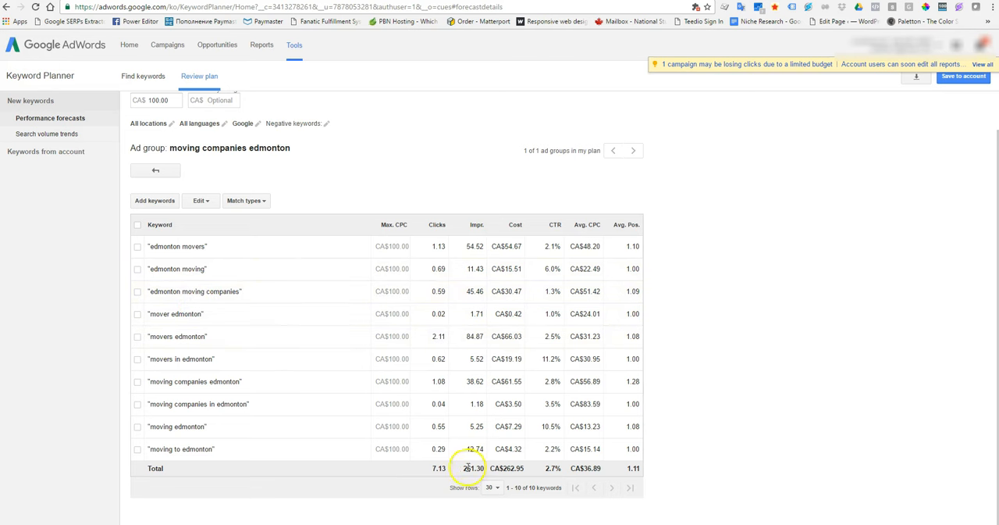
left_click_drag(464, 469, 482, 469)
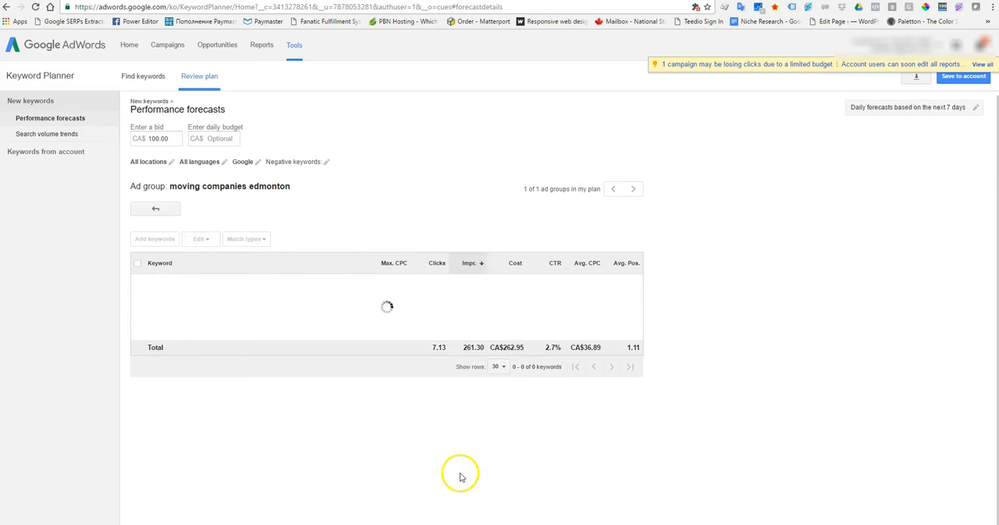
scroll(473, 351, "down", 1)
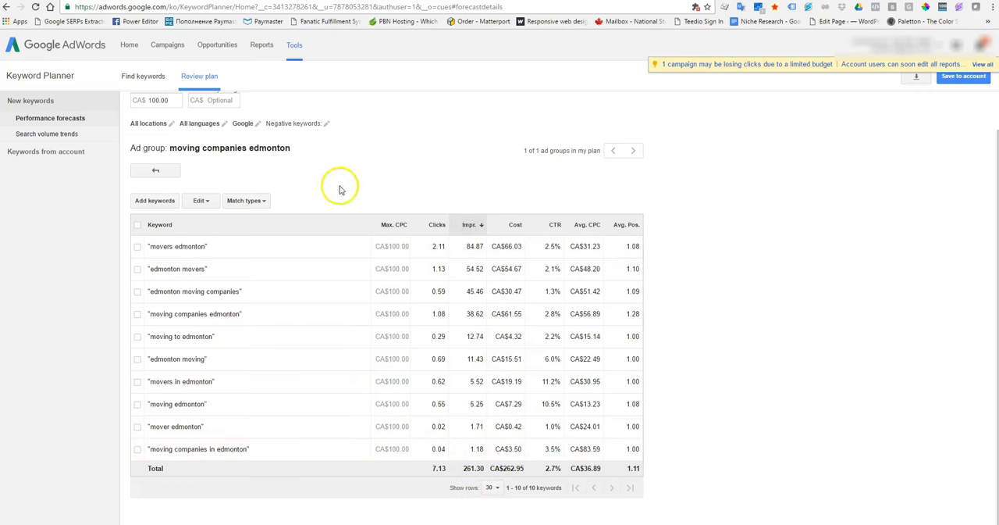
scroll(421, 396, "up", 1)
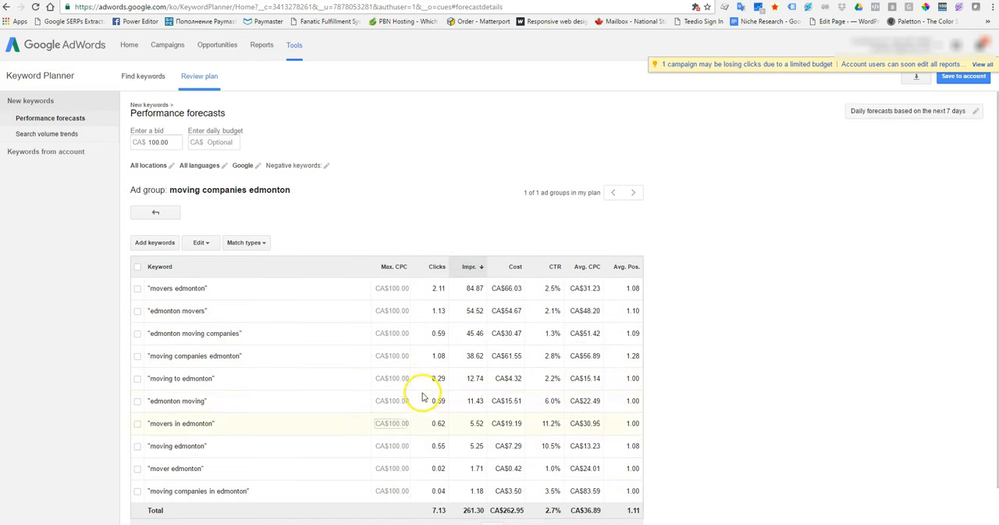
scroll(422, 397, "down", 1)
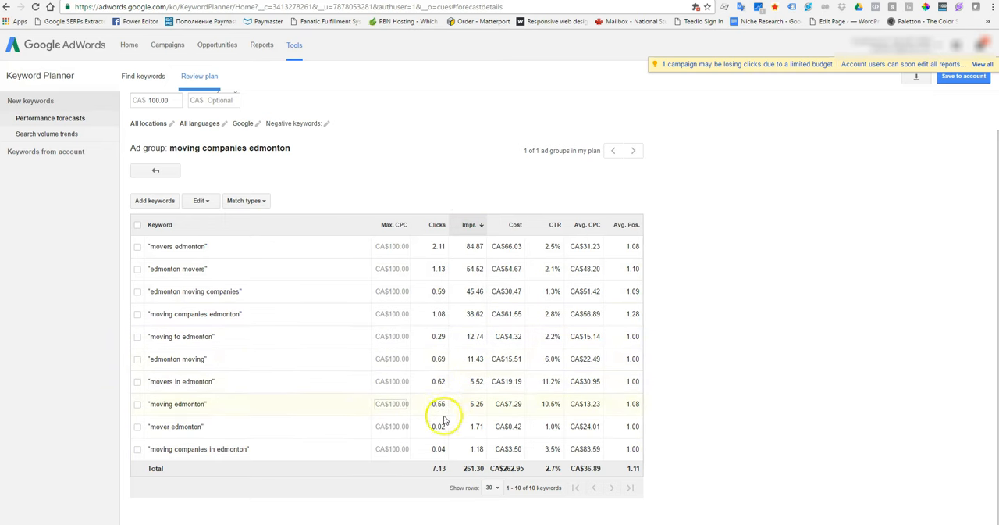